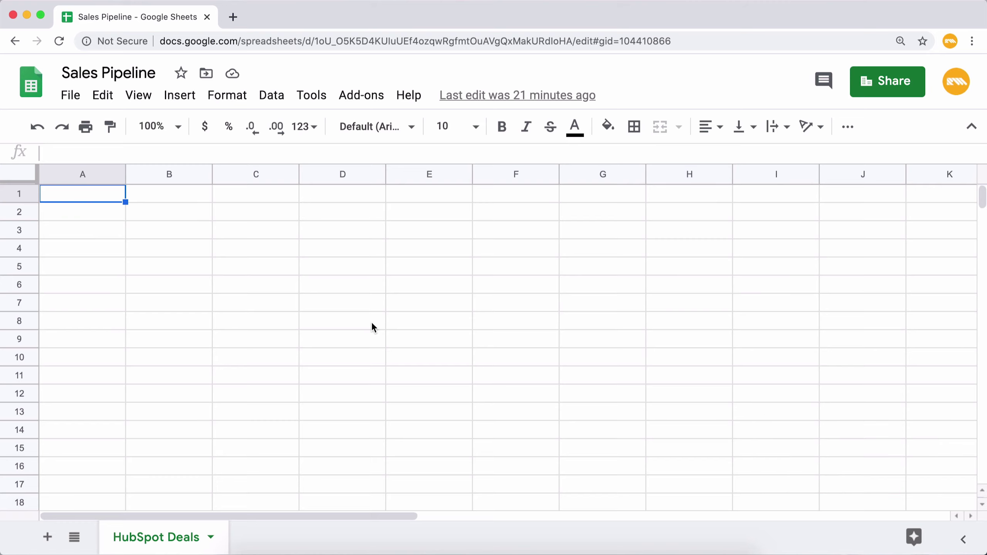
Launch the Coupler.io add-on sidebar from the Add-ons menu in the Sales Pipeline spreadsheet.
click(361, 95)
click(548, 175)
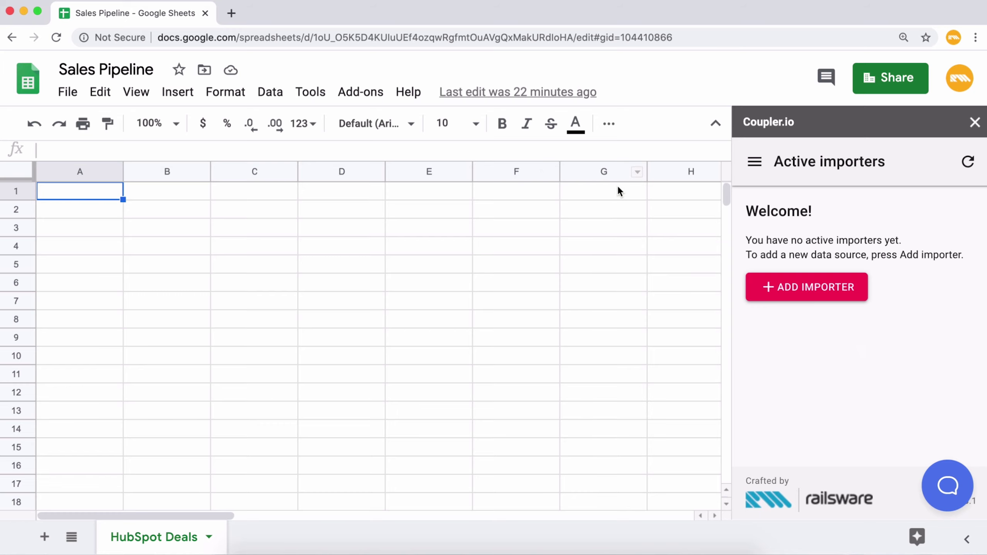
Add a new importer and choose HubSpot as its data source.
click(822, 288)
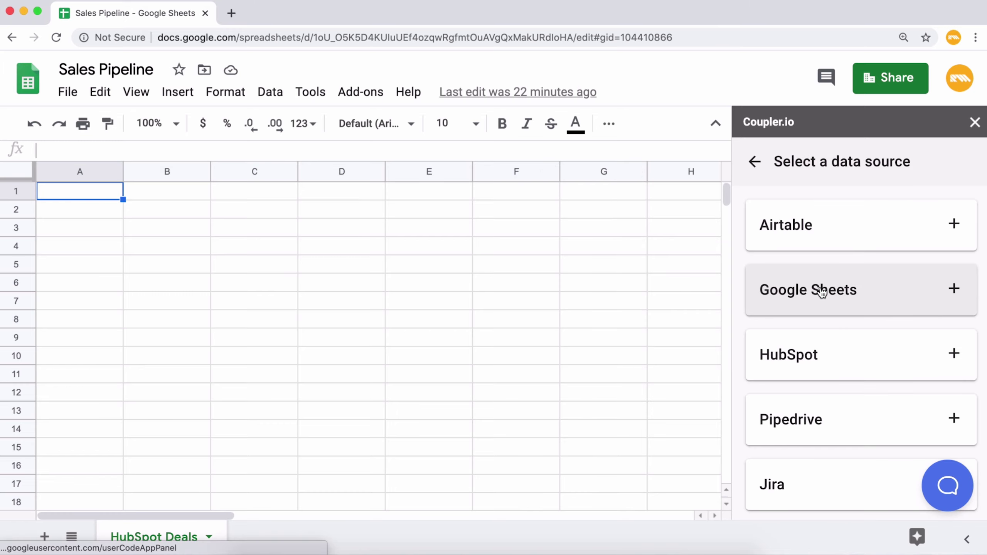
click(957, 361)
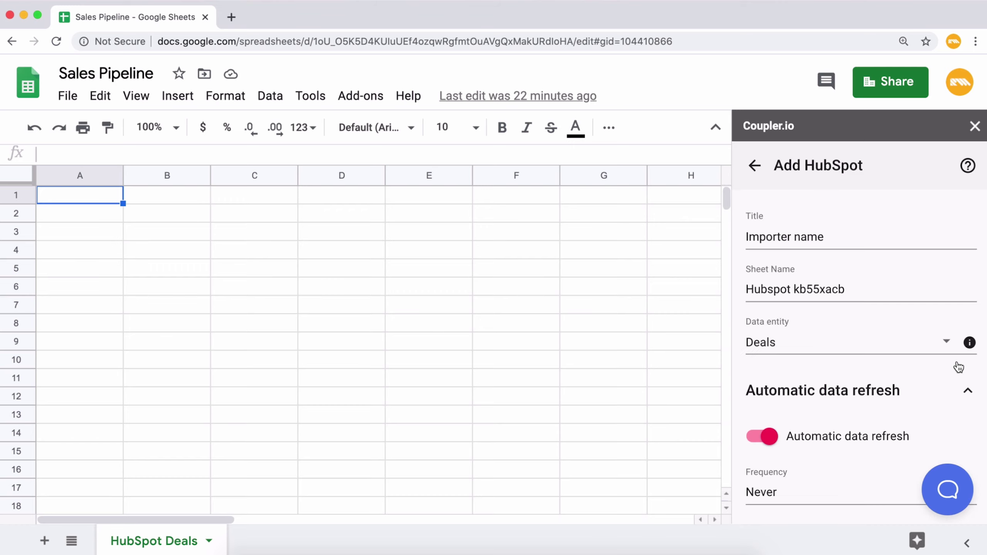
Title the importer 'HubSpot', name its sheet 'HubSpot Deals', and keep Deals as the data entity.
triple_click(830, 236)
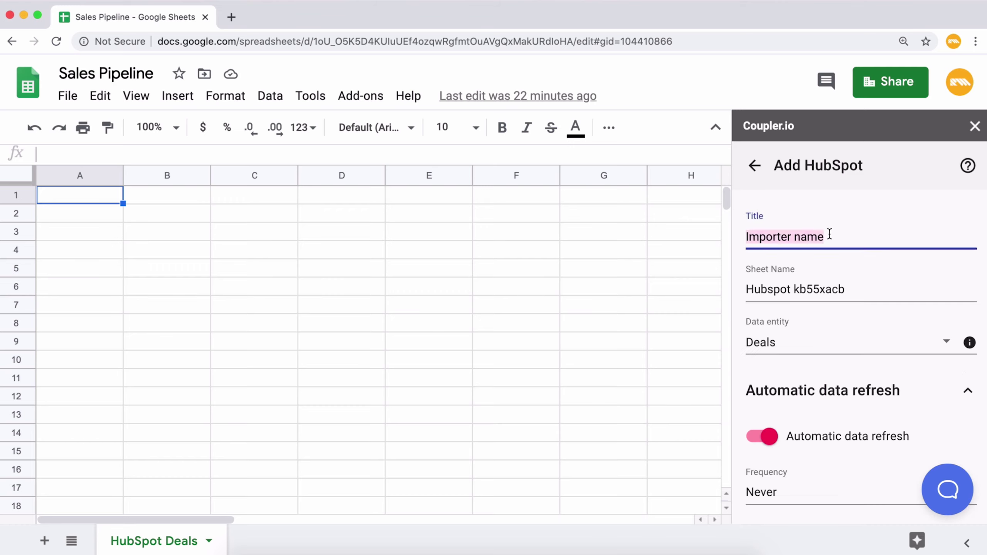
text(HubSpot)
double_click(829, 286)
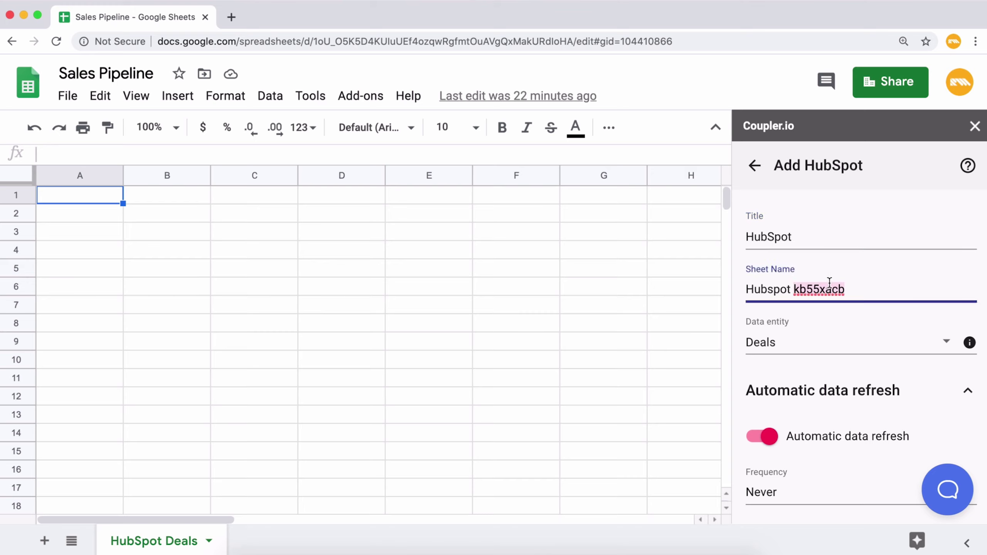
triple_click(829, 285)
text(HubSpot )
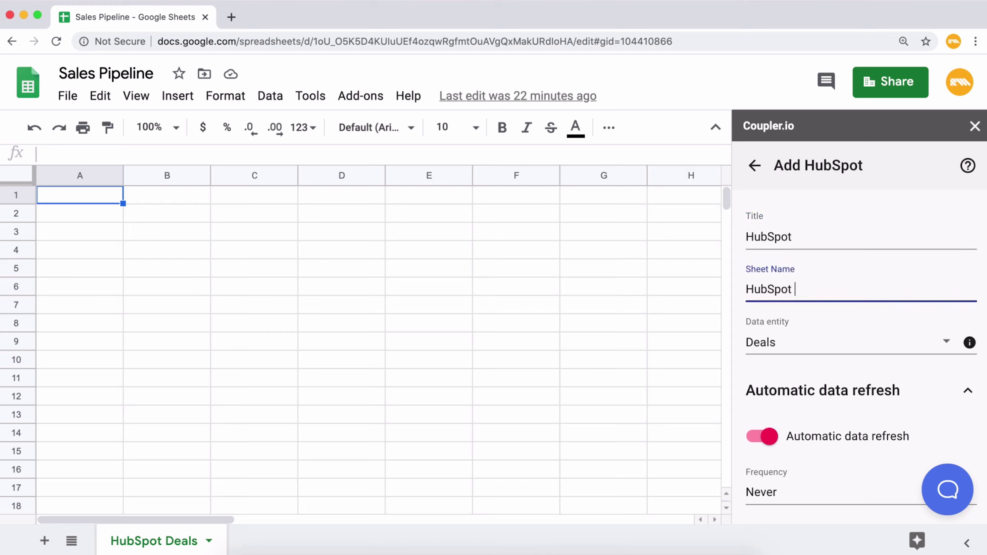
text(Deals)
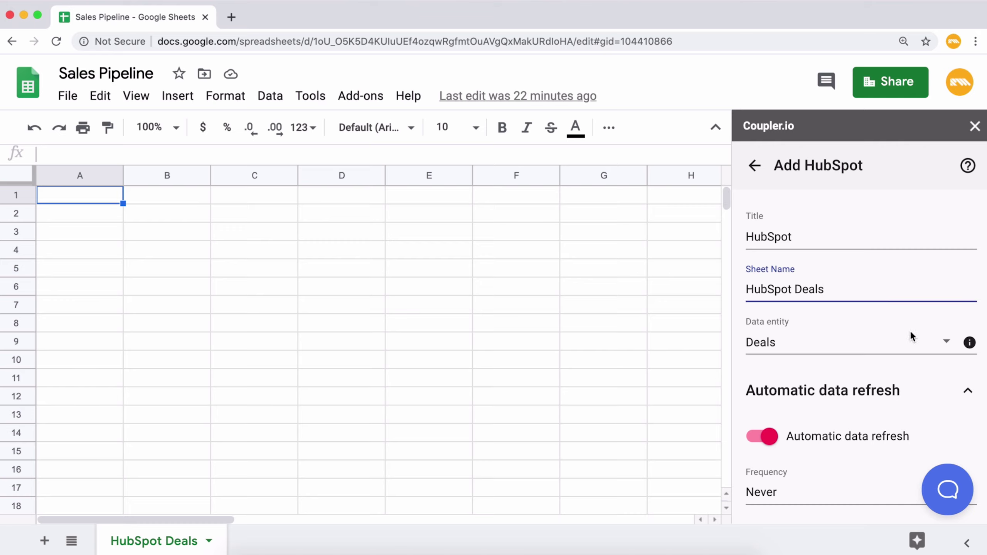
click(947, 349)
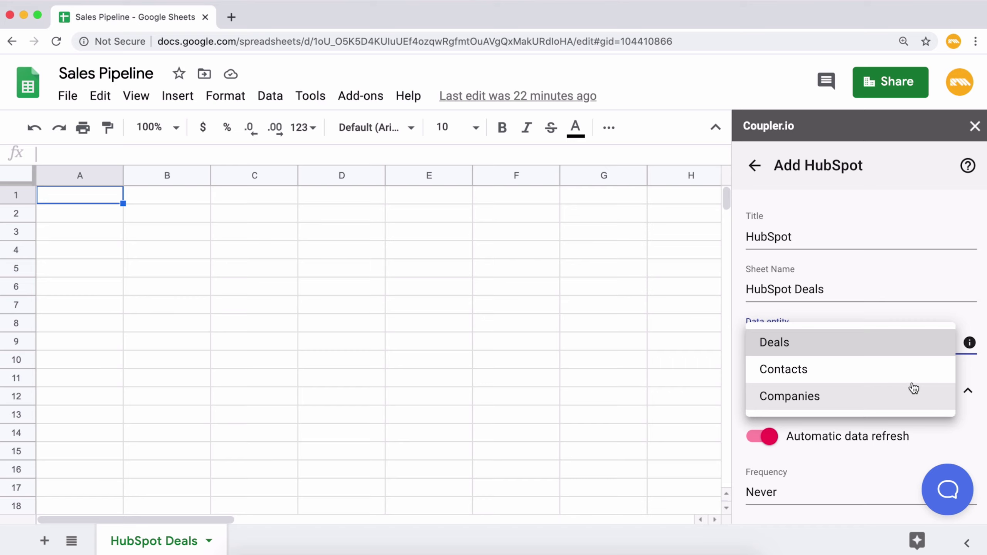
click(889, 349)
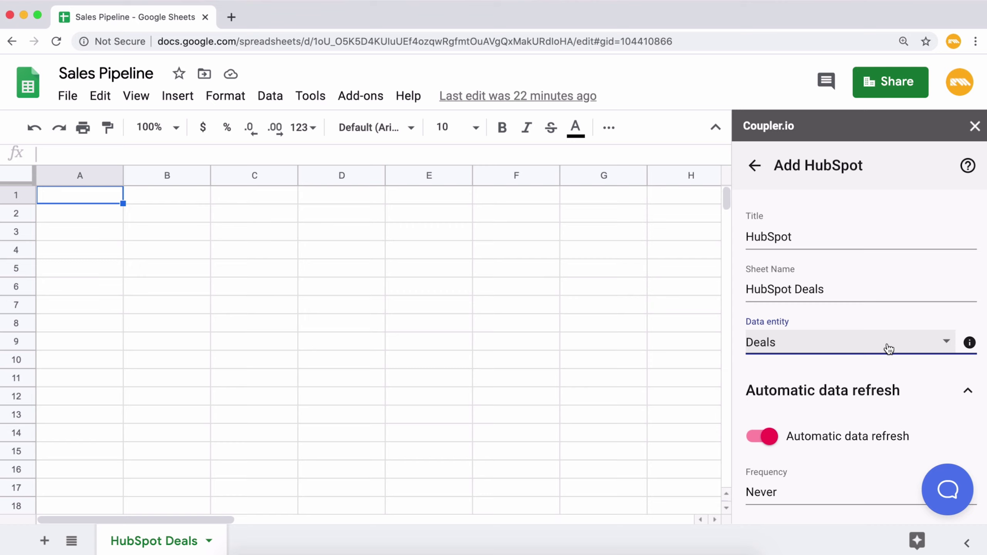
scroll(889, 349, down, 2)
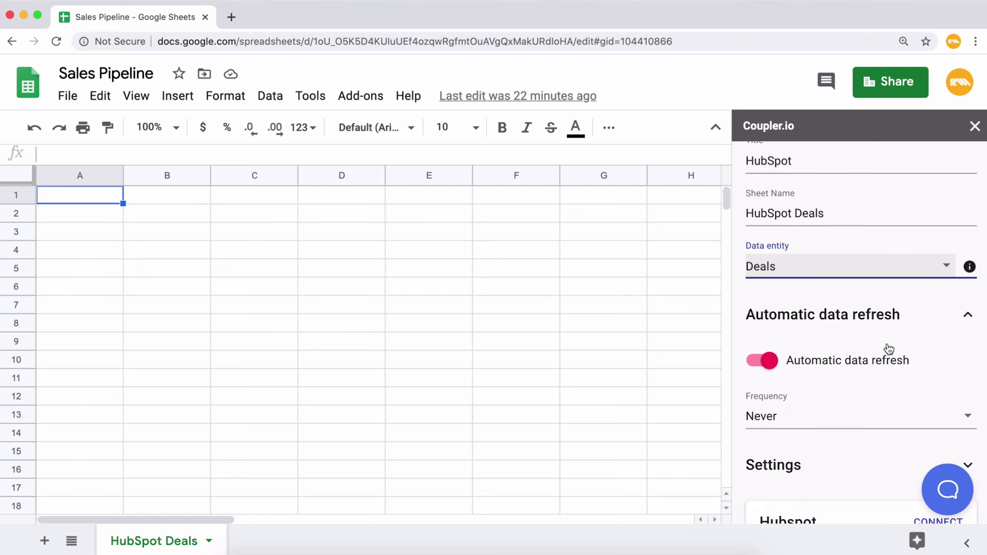
Set the refresh frequency to 1 hour with automatic data refresh on, then expand Settings.
click(962, 417)
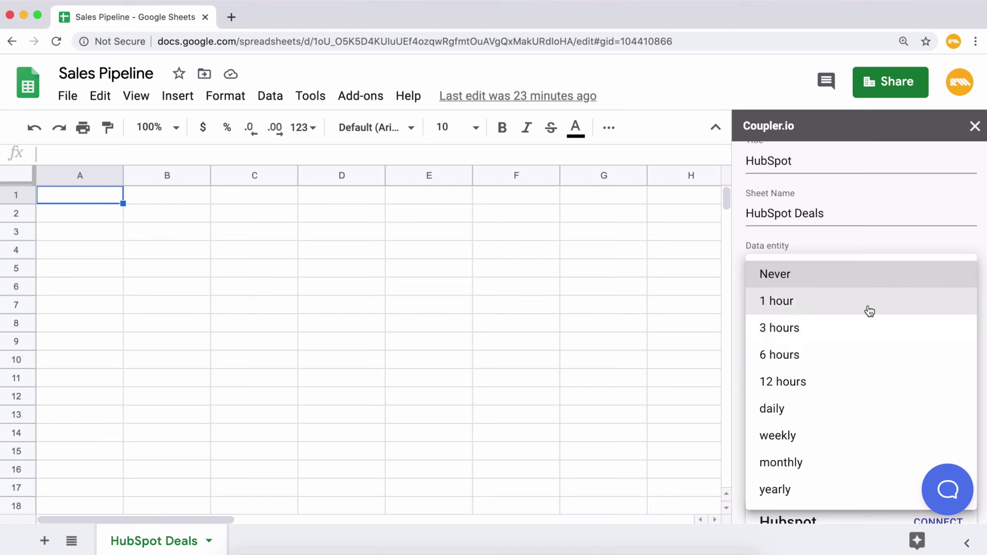
click(870, 310)
click(758, 362)
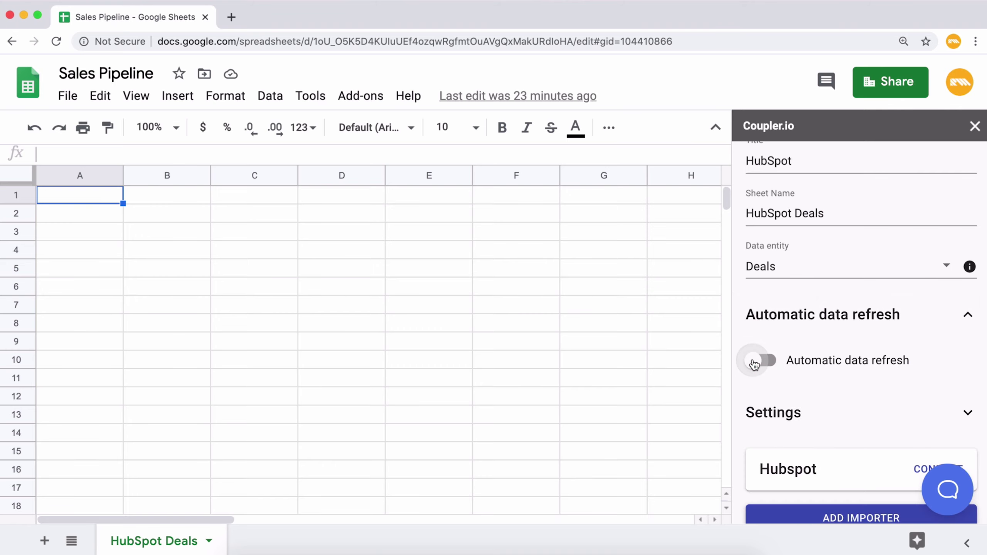
click(755, 364)
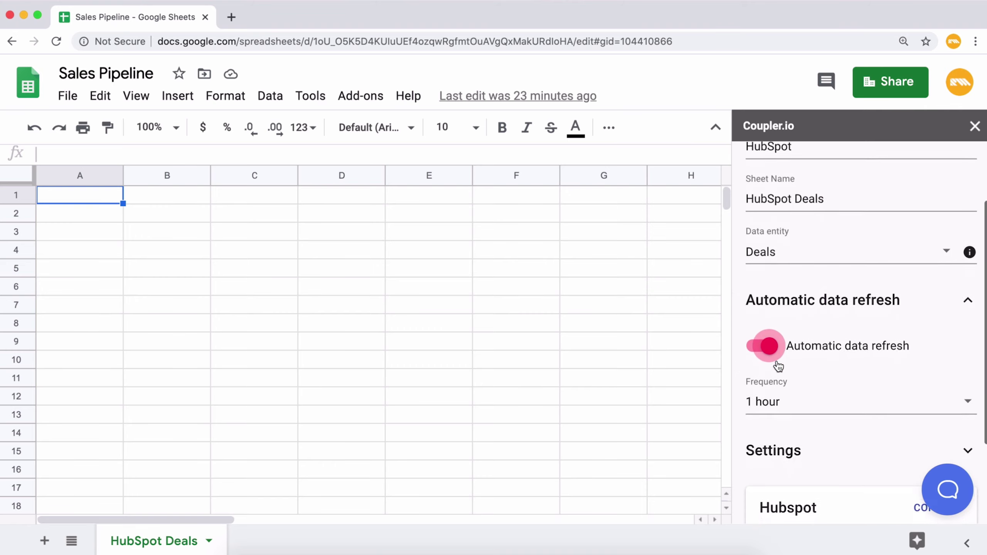
scroll(780, 367, down, 2)
scroll(780, 367, down, 1)
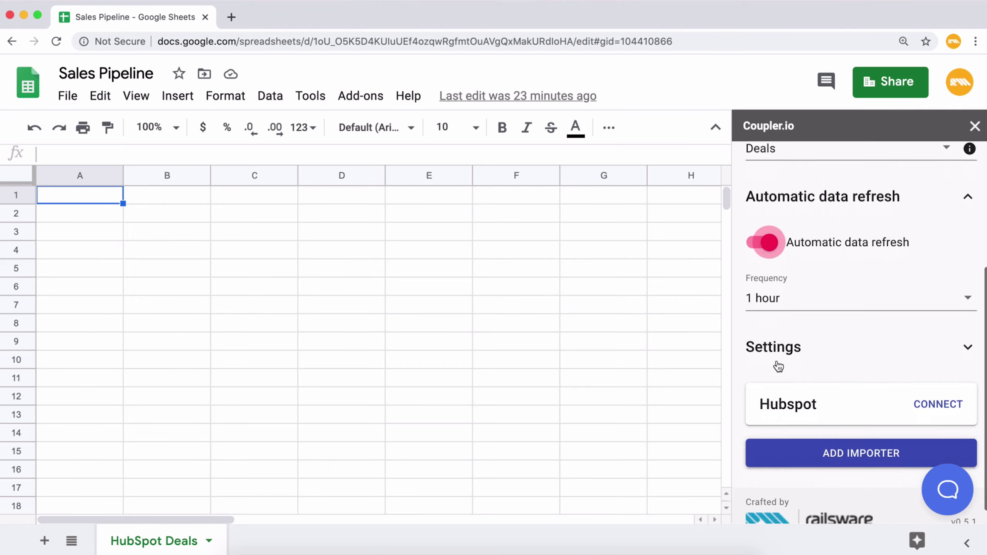
click(778, 366)
click(954, 386)
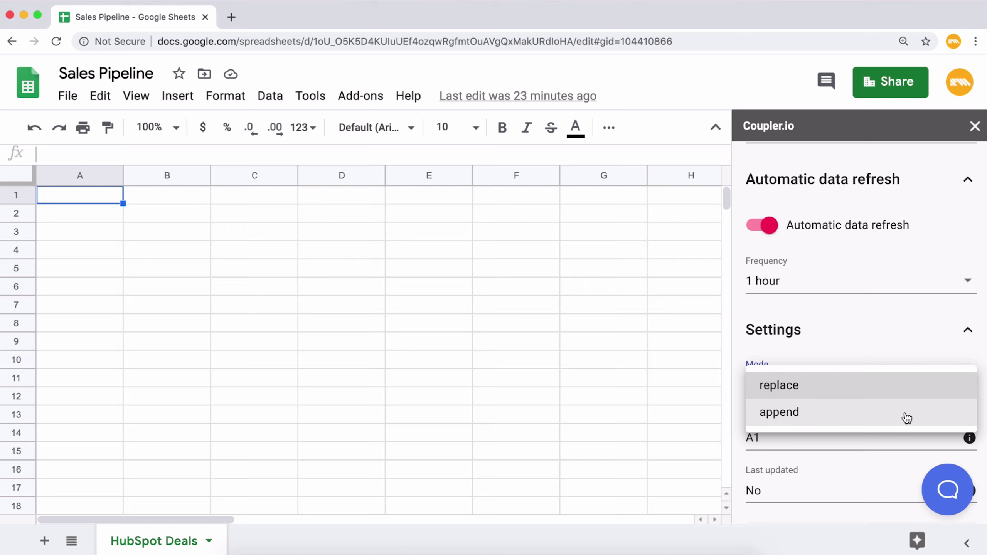
Keep replace mode at cell A1, set Last updated to No, and start connecting a HubSpot account.
click(888, 391)
scroll(888, 394, down, 1)
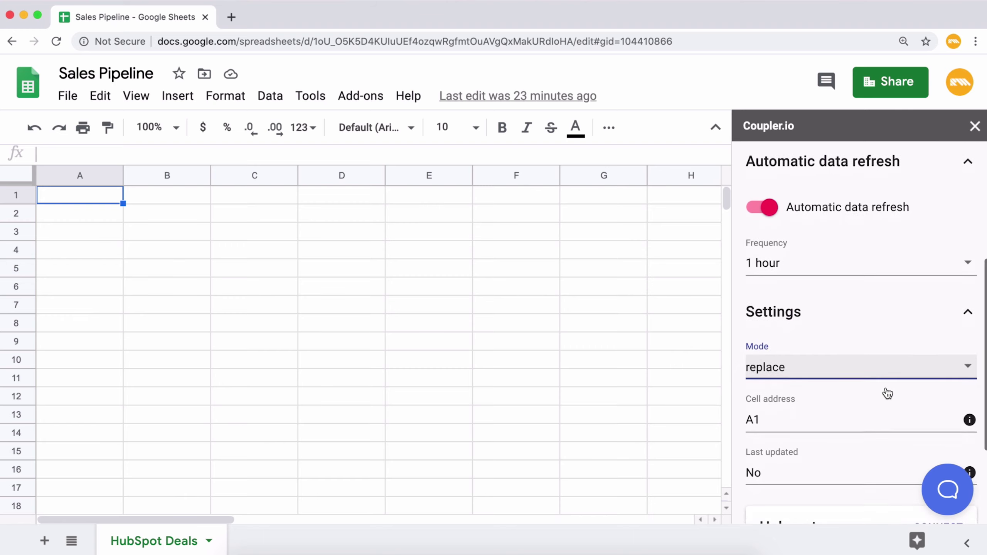
scroll(888, 394, down, 2)
scroll(895, 386, down, 2)
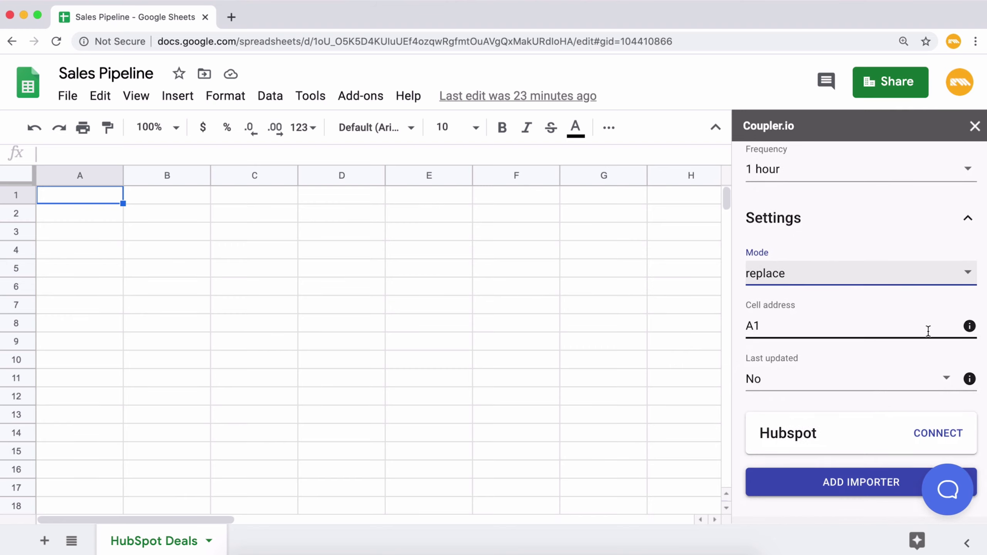
drag(810, 325, 741, 327)
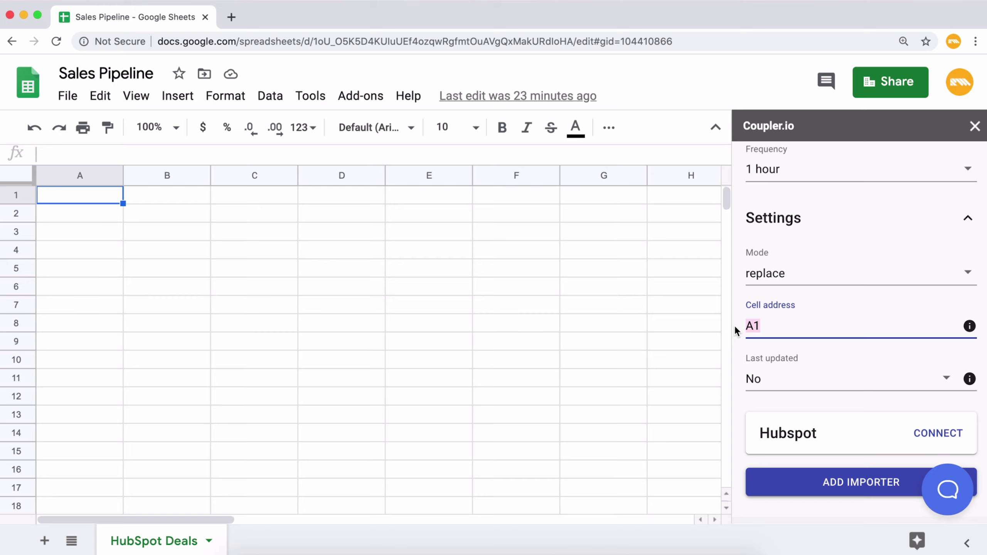
scroll(847, 332, down, 1)
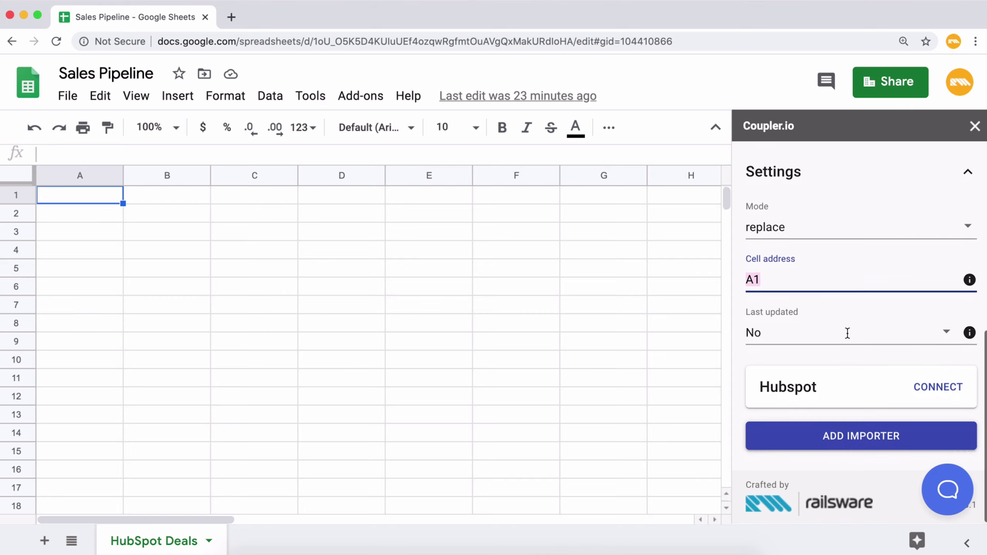
click(951, 337)
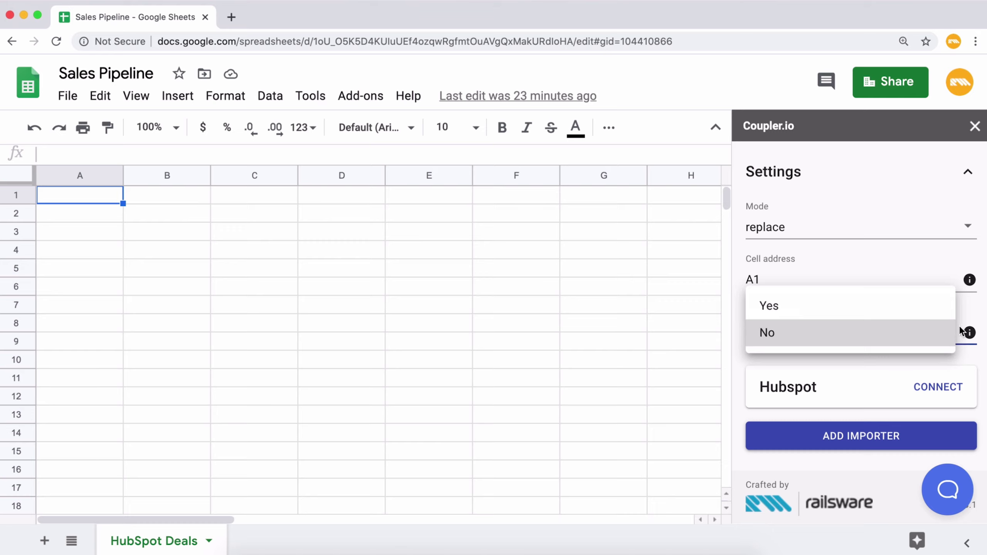
click(977, 315)
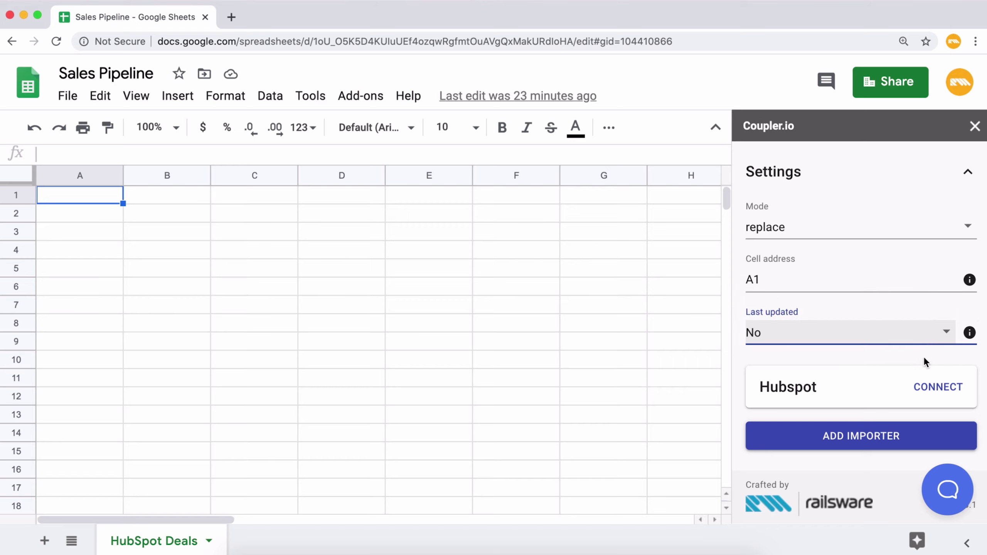
click(936, 389)
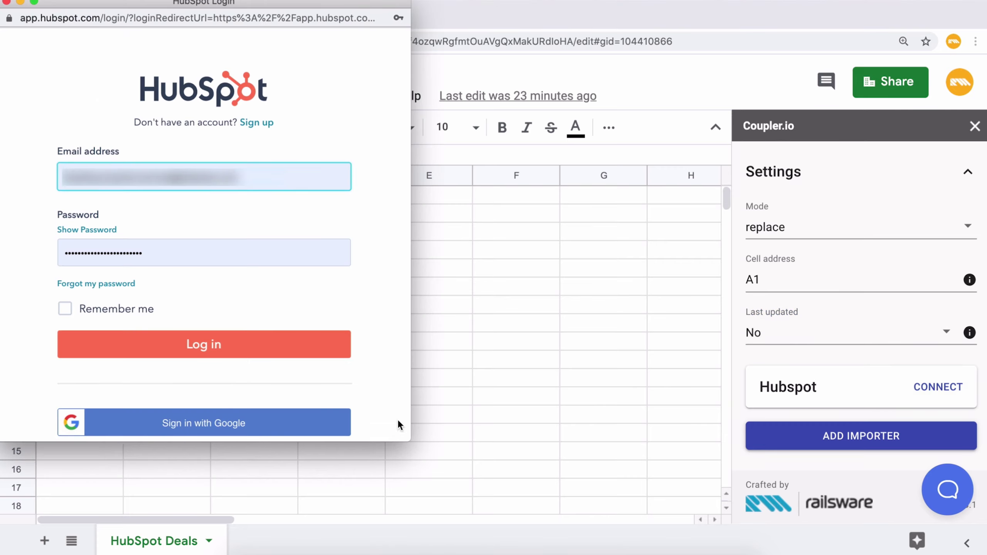
Sign in to HubSpot with the work Google account and authorize the connection.
click(283, 424)
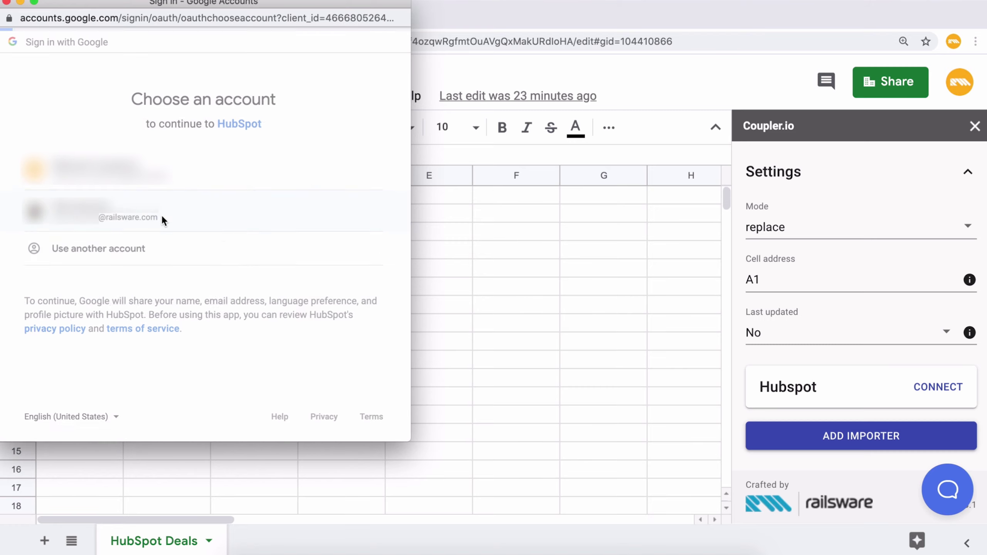
click(162, 214)
text(•••••••••••)
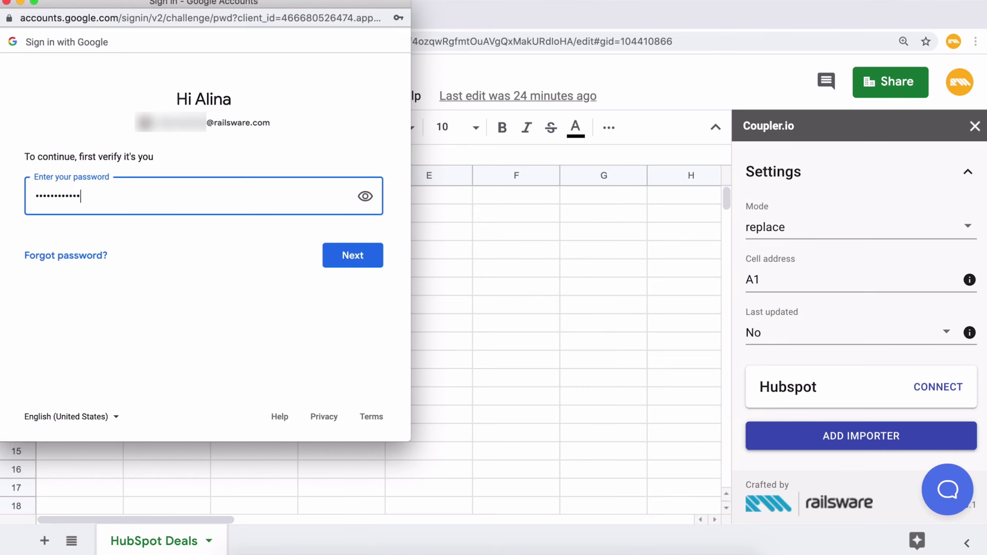
click(363, 255)
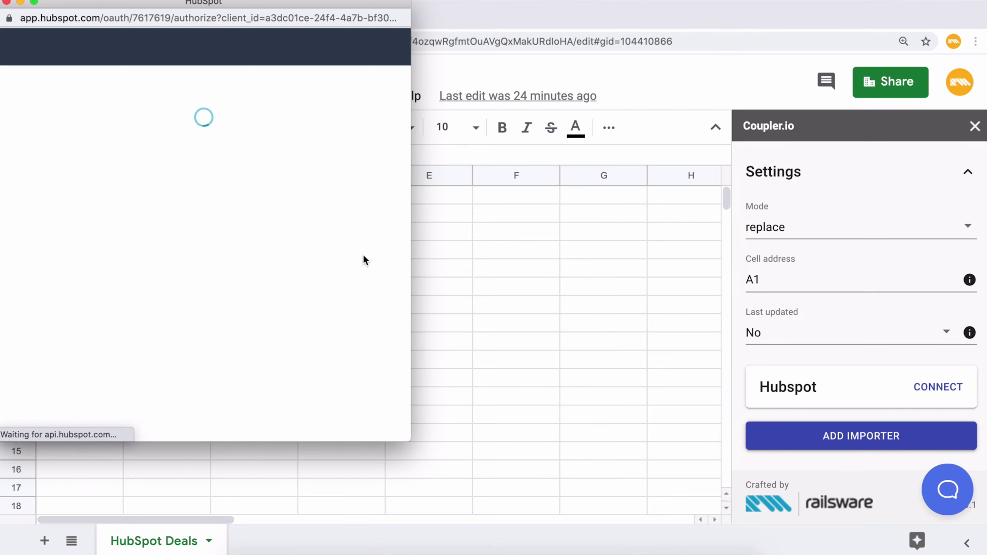
click(114, 208)
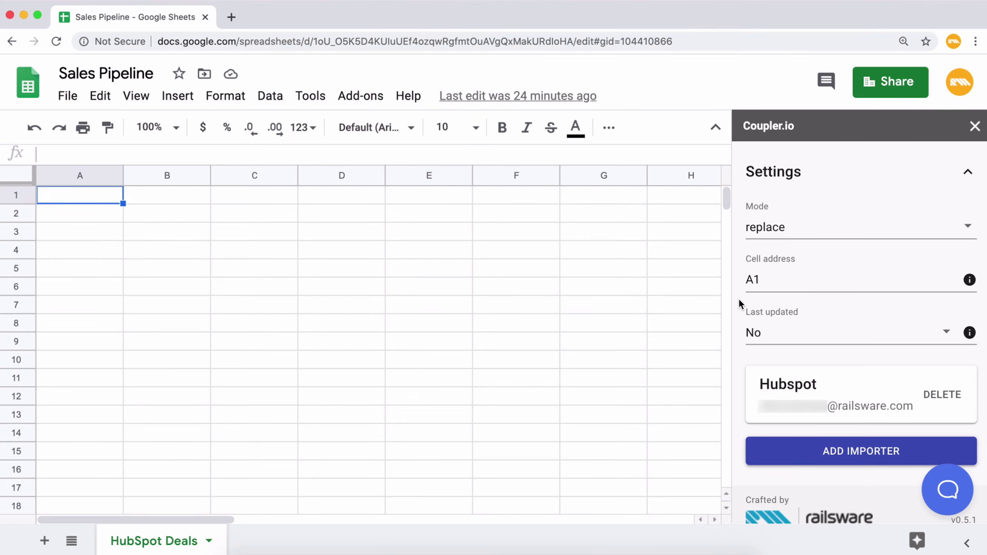
Save the HubSpot importer and run its first import into the HubSpot Deals sheet.
click(857, 454)
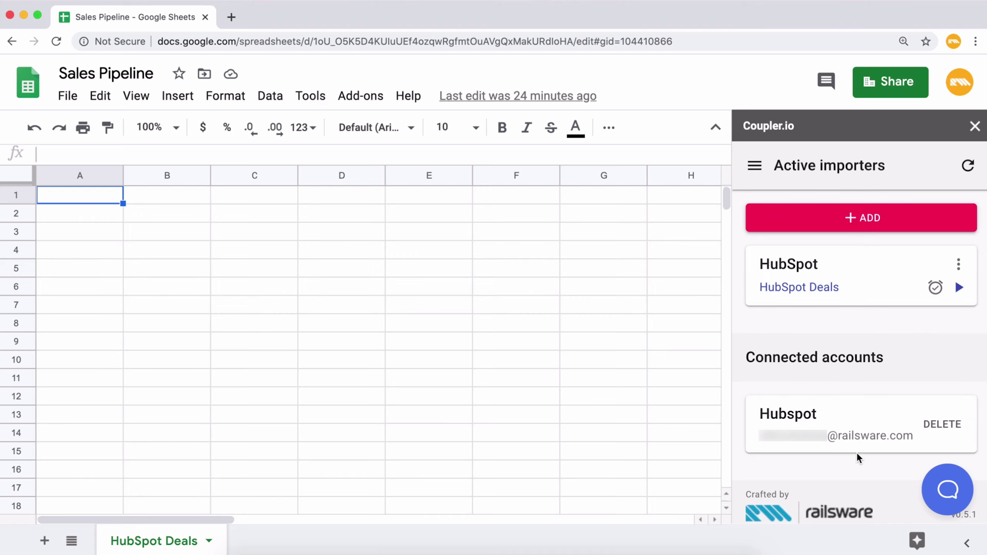
click(960, 288)
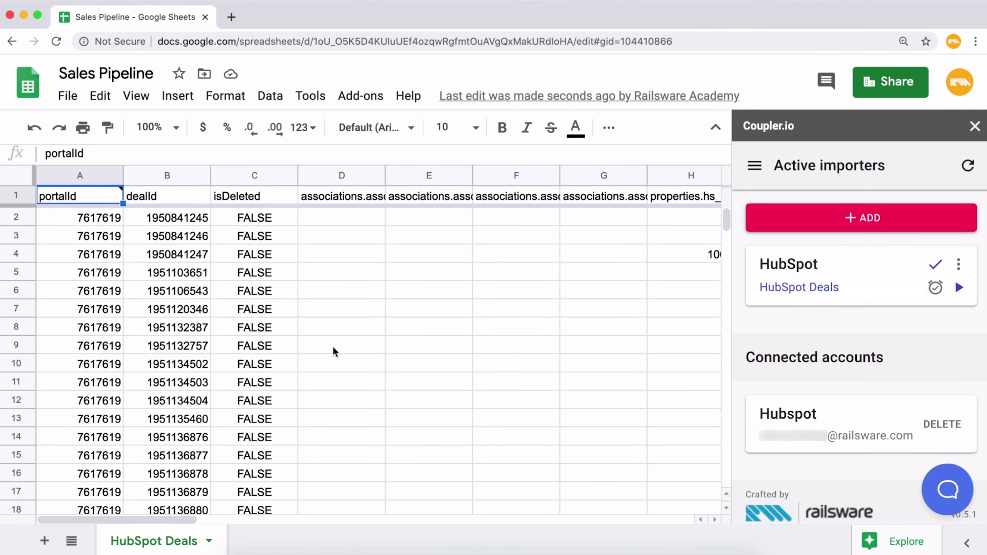
scroll(333, 347, down, 1)
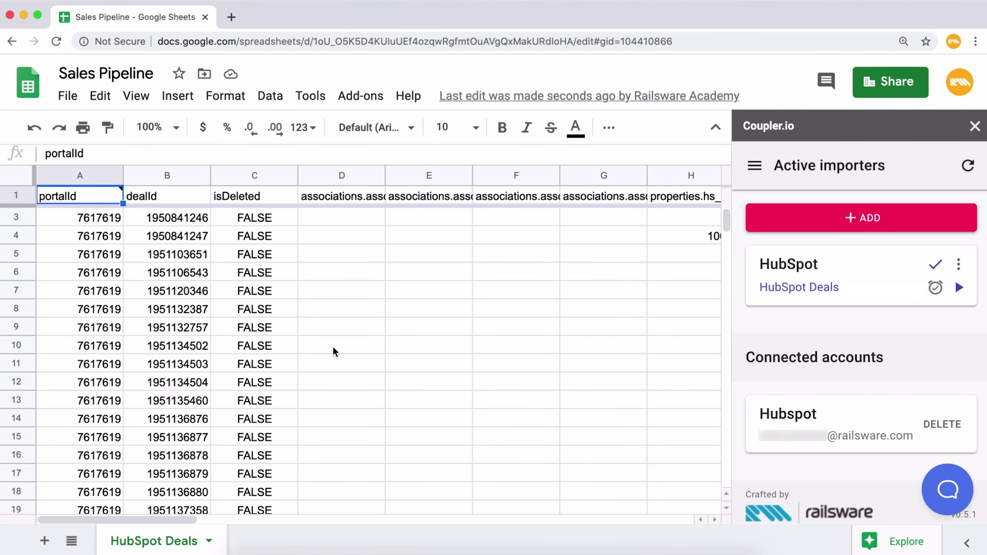
scroll(333, 346, up, 1)
scroll(334, 346, right, 15)
scroll(333, 346, left, 2)
scroll(333, 346, left, 2)
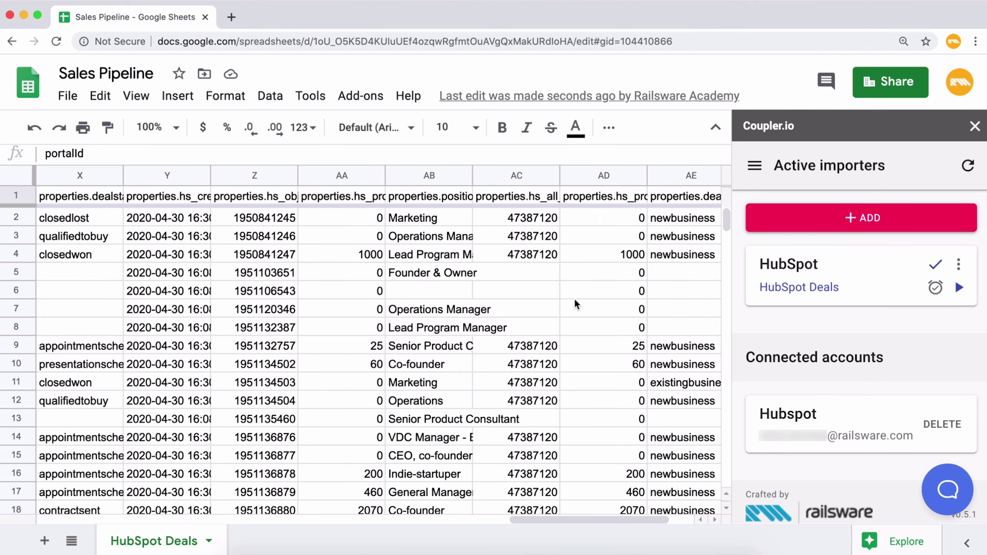
Edit the importer so its destination sheet is named 'HubSpot Deals 2020' and update it.
click(959, 265)
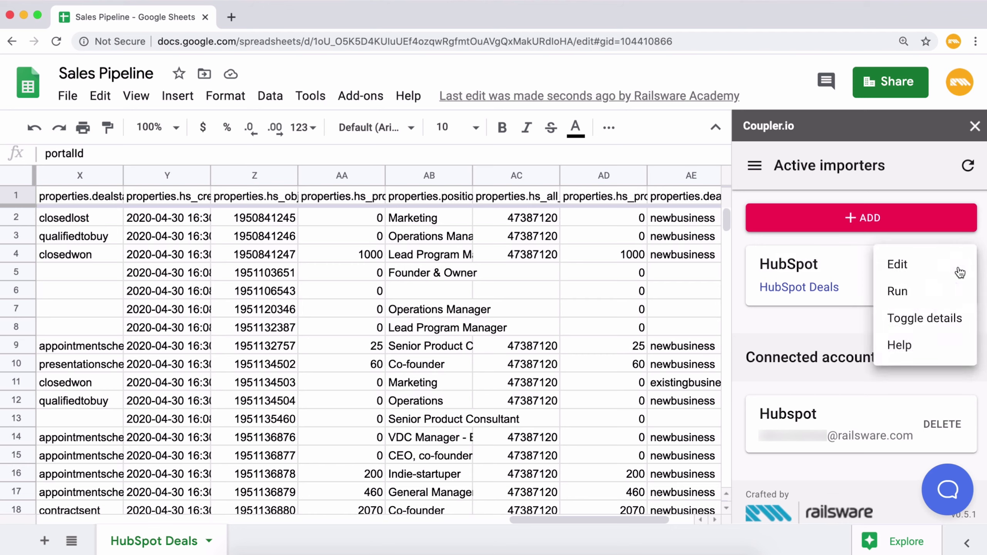
click(949, 272)
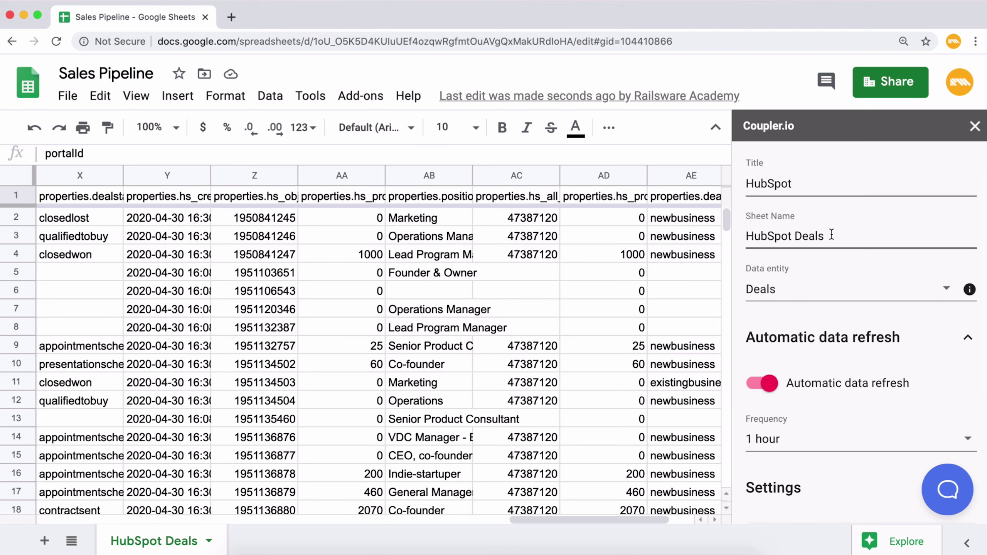
click(827, 236)
text(2020)
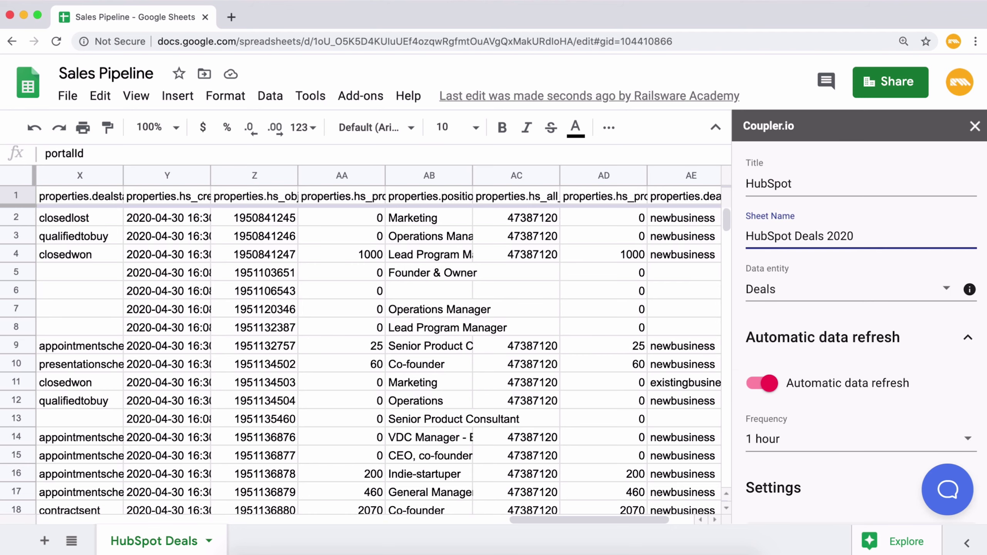
scroll(860, 326, down, 5)
click(858, 399)
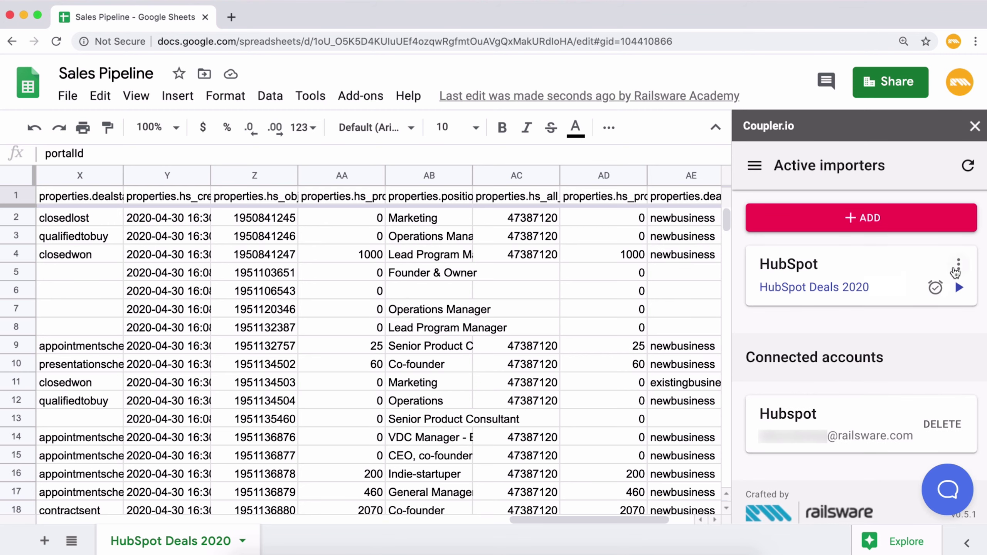
View the importer's full details, then open its Help documentation from the options menu.
click(958, 270)
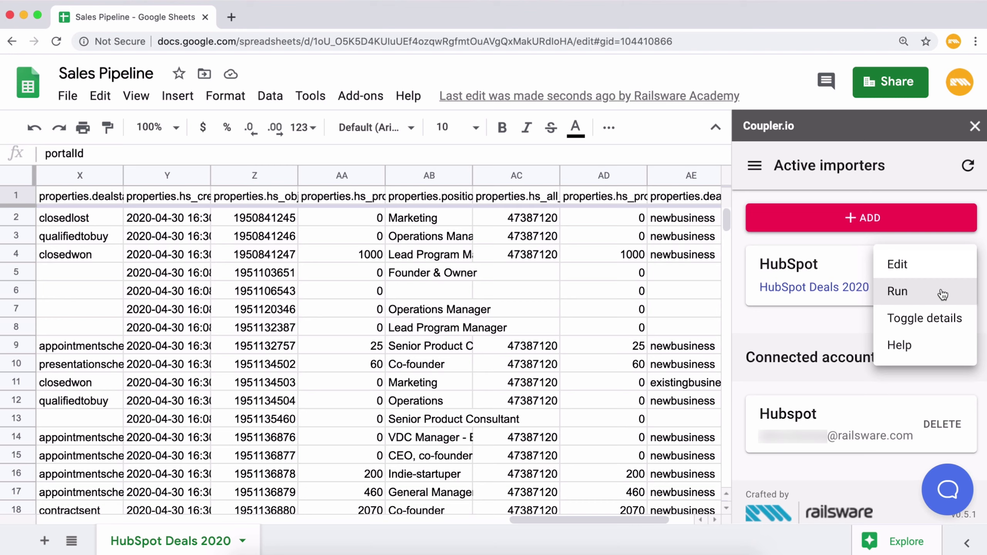
click(939, 320)
scroll(898, 408, down, 3)
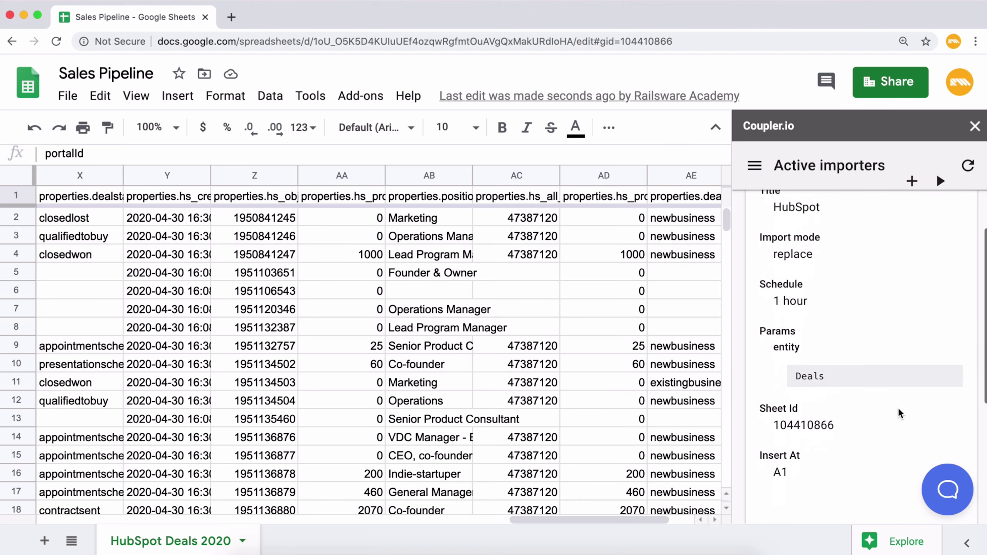
scroll(899, 410, down, 2)
click(800, 502)
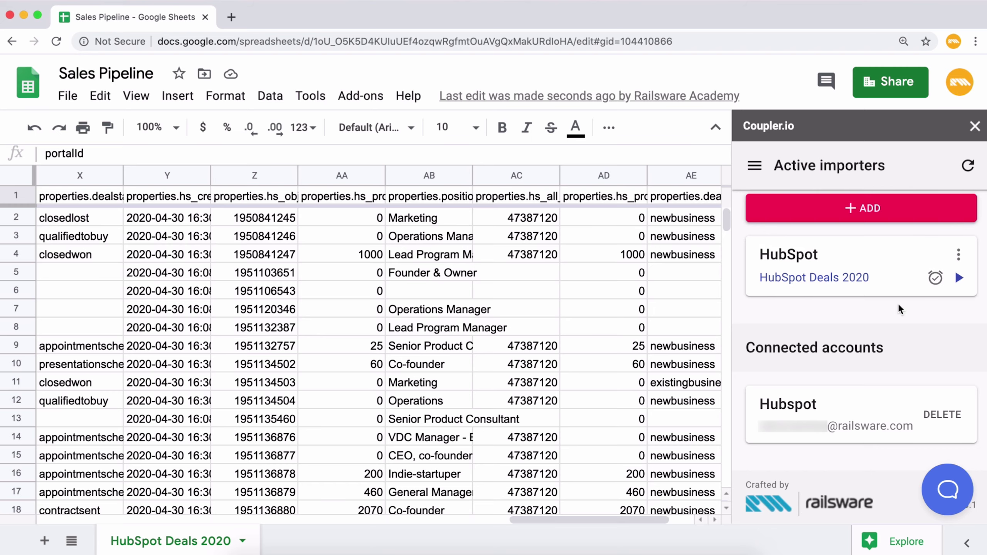
click(959, 254)
click(939, 340)
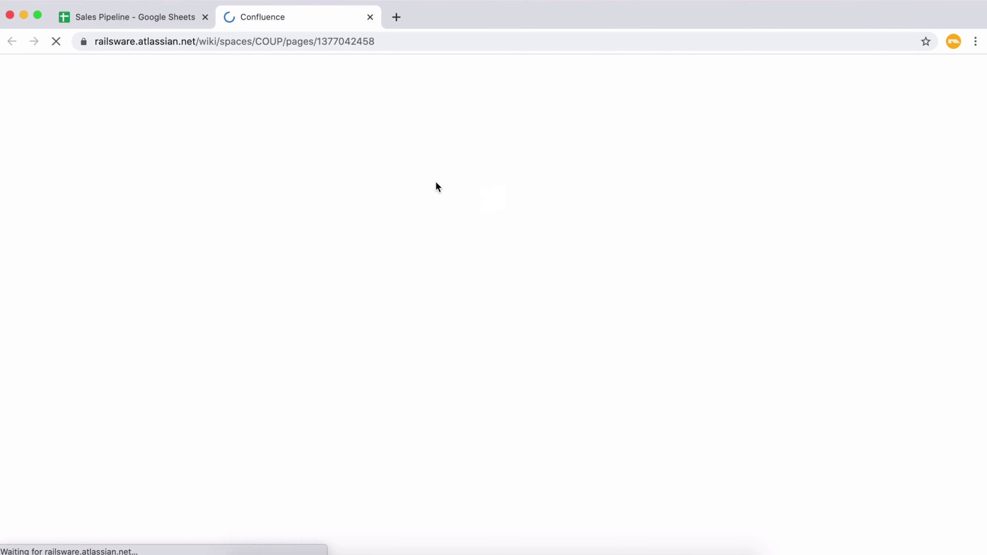